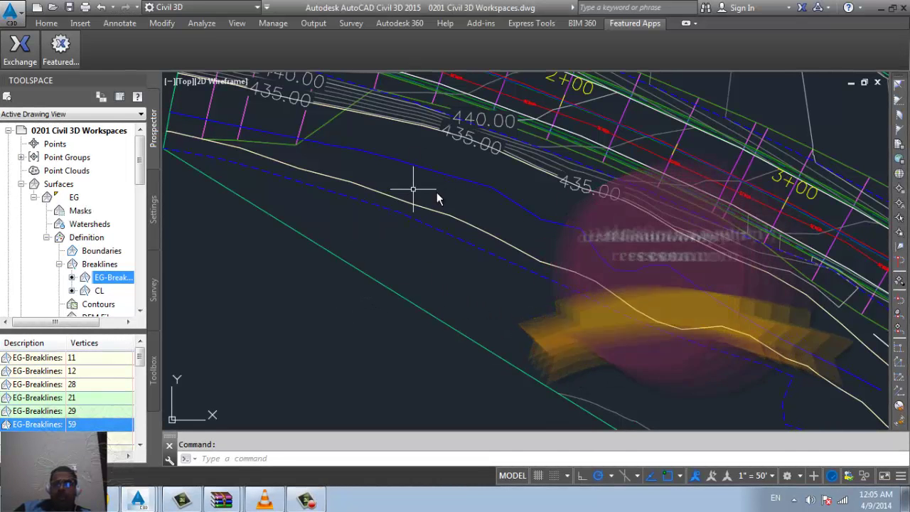
- Zoom out to the curved corridor and profile grid and return to the Home ribbon tab
{"action": "scroll", "coordinate": [429, 265], "scroll_direction": "down", "scroll_amount": 3}
{"action": "scroll", "coordinate": [421, 267], "scroll_direction": "down", "scroll_amount": 2}
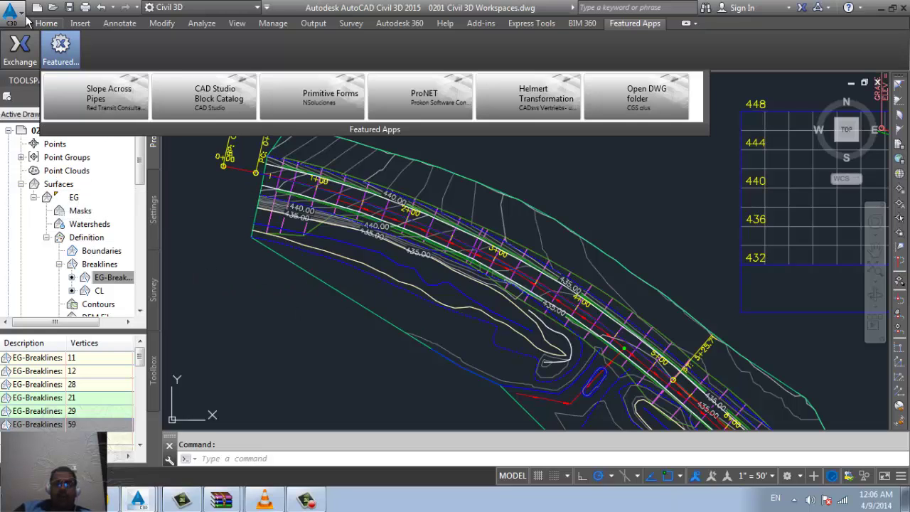
{"action": "left_click", "coordinate": [46, 23]}
{"action": "mouse_move", "coordinate": [60, 51]}
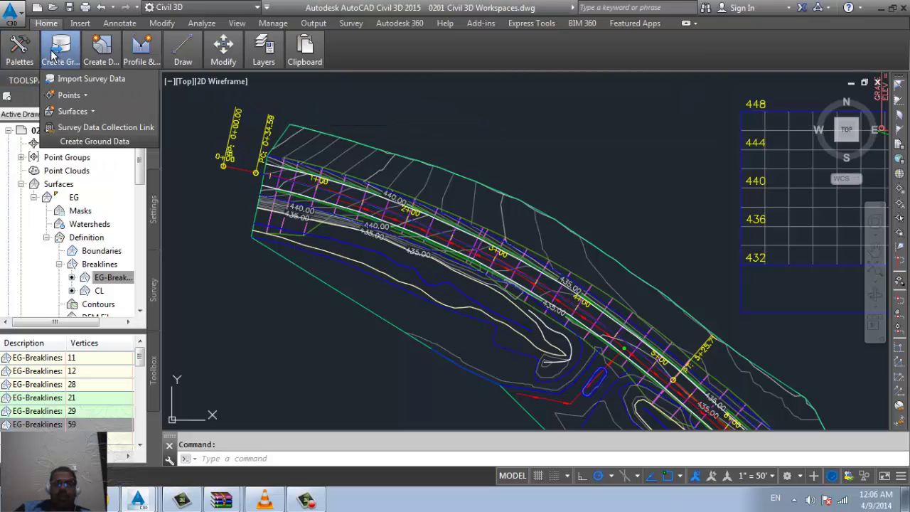
- List the EG surface's individual breaklines and zoom to the 21-vertex breakline
{"action": "left_click", "coordinate": [99, 264]}
{"action": "left_click", "coordinate": [101, 277]}
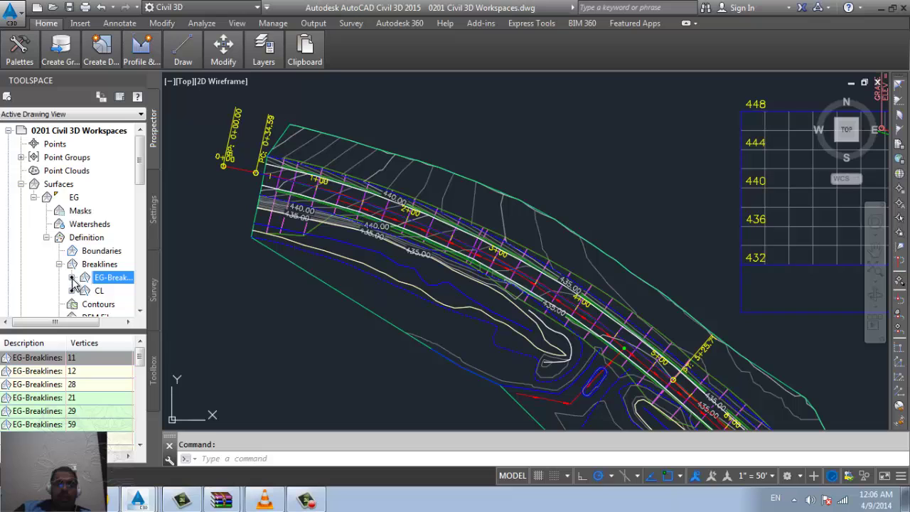
{"action": "left_click", "coordinate": [30, 399]}
{"action": "right_click", "coordinate": [31, 400]}
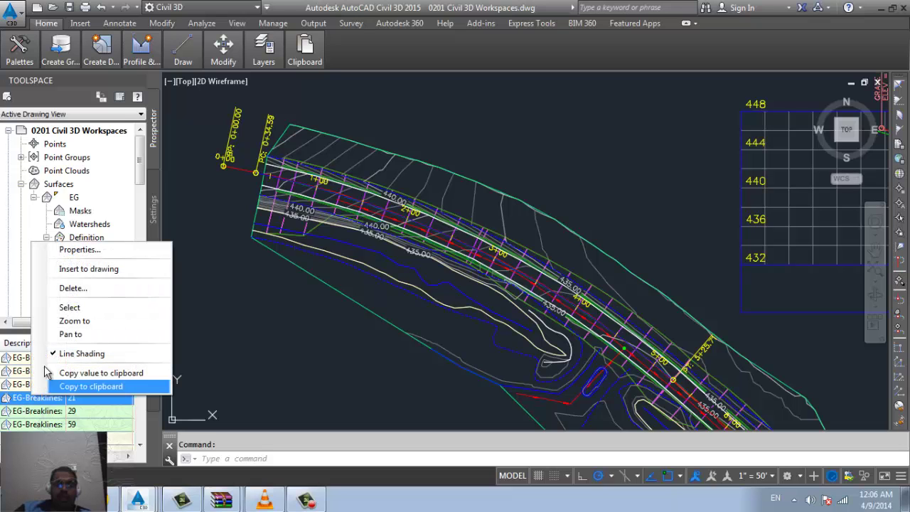
{"action": "left_click", "coordinate": [77, 315]}
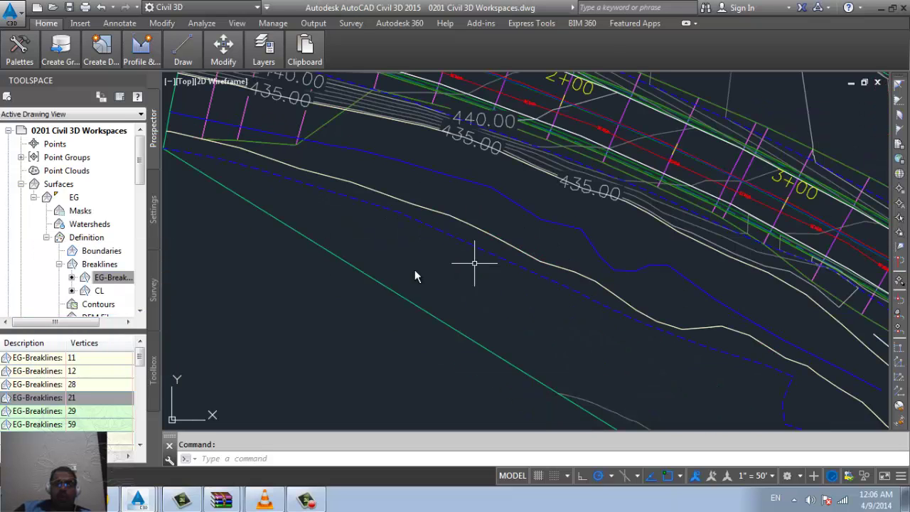
- Zoom to the 59-vertex breakline, then pan to the last one near EP: 10+92.10
{"action": "left_click", "coordinate": [44, 424]}
{"action": "right_click", "coordinate": [44, 423]}
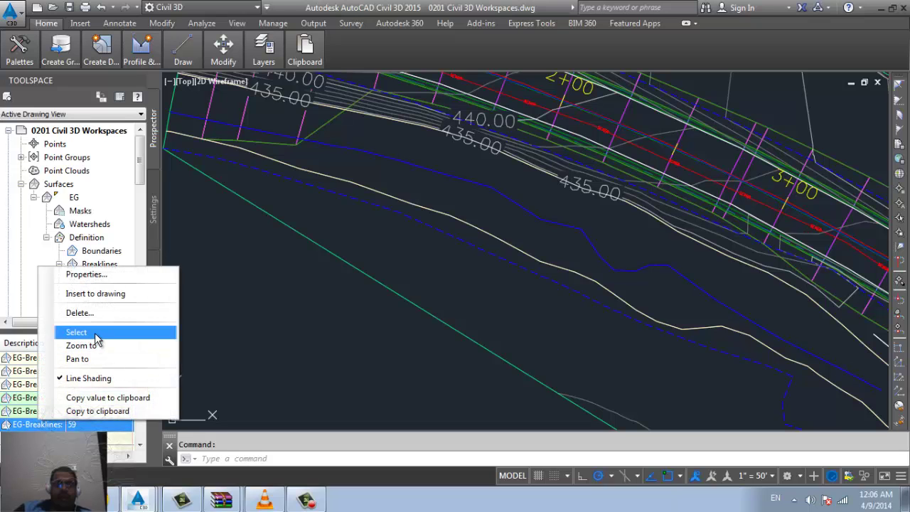
{"action": "left_click", "coordinate": [109, 351]}
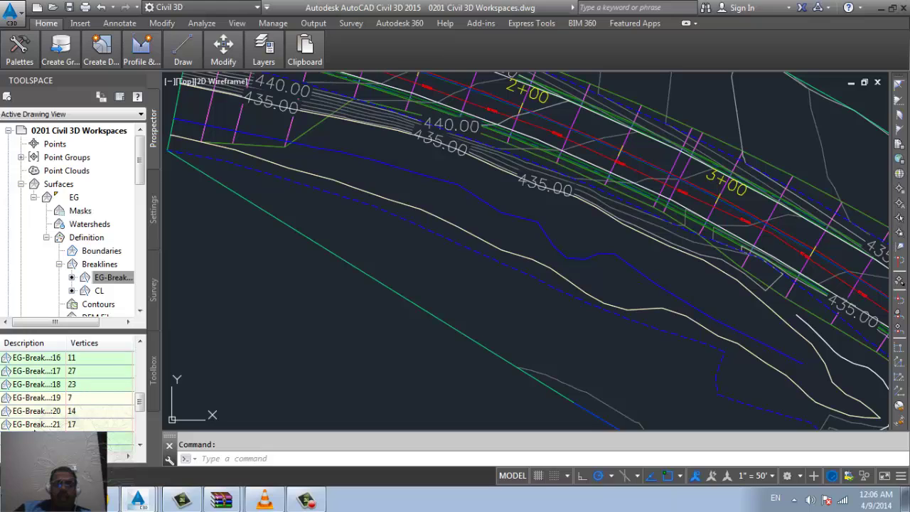
{"action": "right_click", "coordinate": [31, 425]}
{"action": "left_click", "coordinate": [71, 366]}
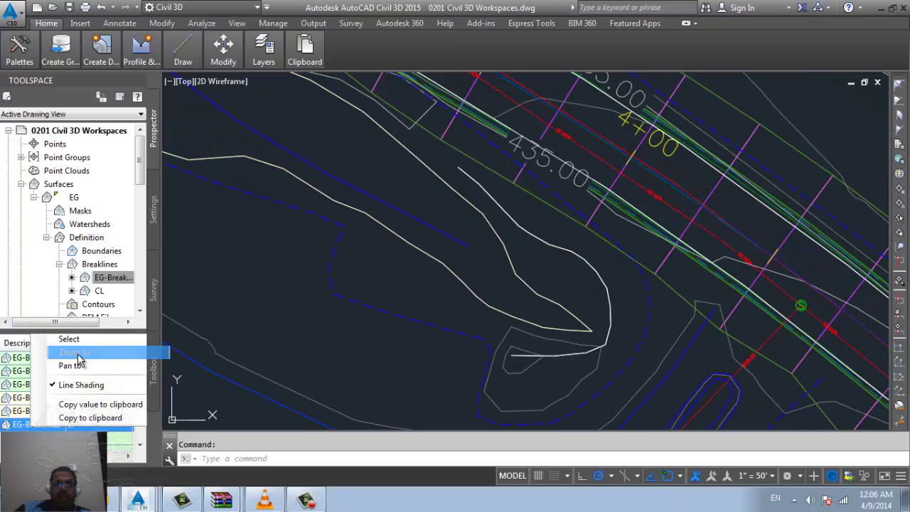
{"action": "scroll", "coordinate": [619, 263], "scroll_direction": "down", "scroll_amount": 1}
{"action": "scroll", "coordinate": [427, 217], "scroll_direction": "down", "scroll_amount": 1}
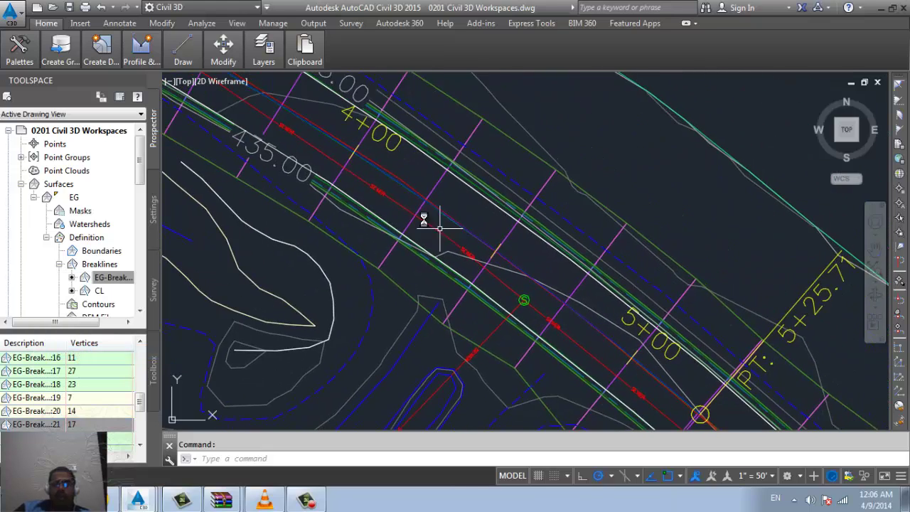
{"action": "scroll", "coordinate": [427, 218], "scroll_direction": "down", "scroll_amount": 5}
{"action": "scroll", "coordinate": [505, 205], "scroll_direction": "up", "scroll_amount": 2}
{"action": "scroll", "coordinate": [514, 280], "scroll_direction": "up", "scroll_amount": 3}
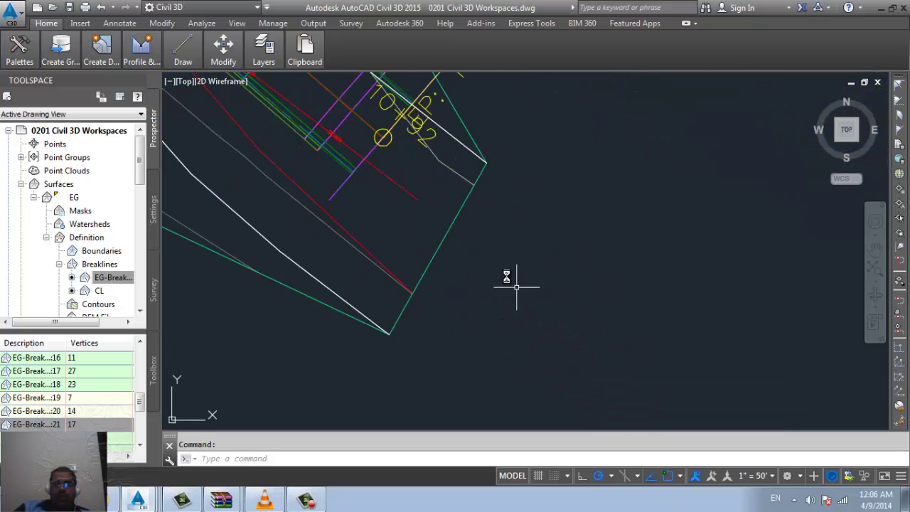
{"action": "scroll", "coordinate": [455, 304], "scroll_direction": "up", "scroll_amount": 2}
{"action": "scroll", "coordinate": [423, 316], "scroll_direction": "up", "scroll_amount": 2}
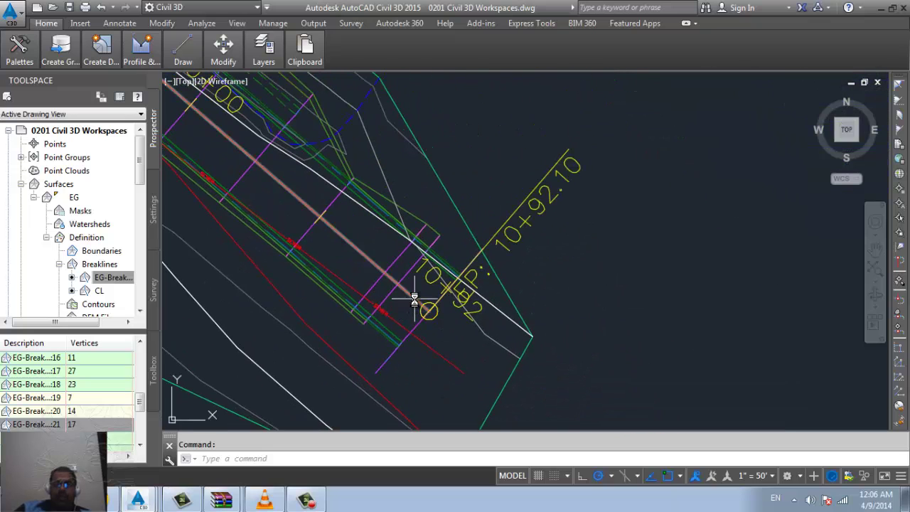
- Stretch the Existing alignment's end grip from station 10+92.10 out to about 11+04
{"action": "left_click", "coordinate": [427, 310]}
{"action": "left_click", "coordinate": [429, 310]}
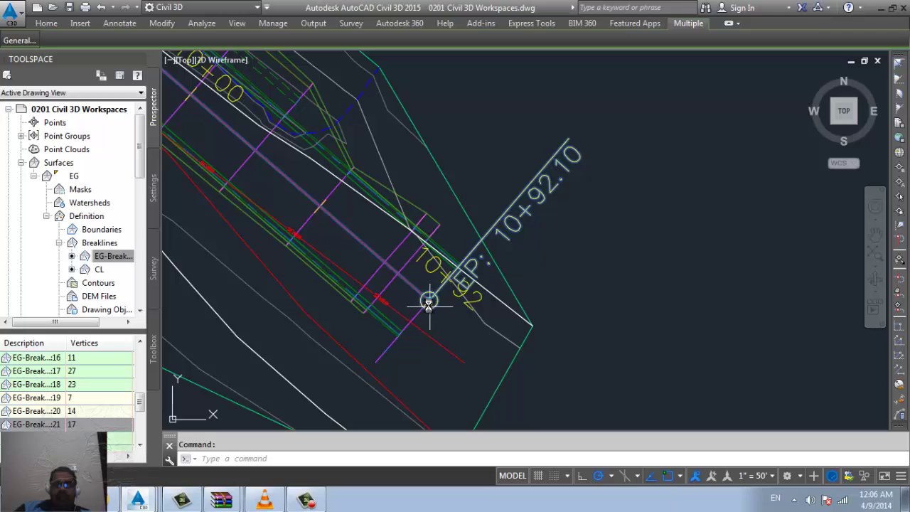
{"action": "left_click", "coordinate": [429, 301]}
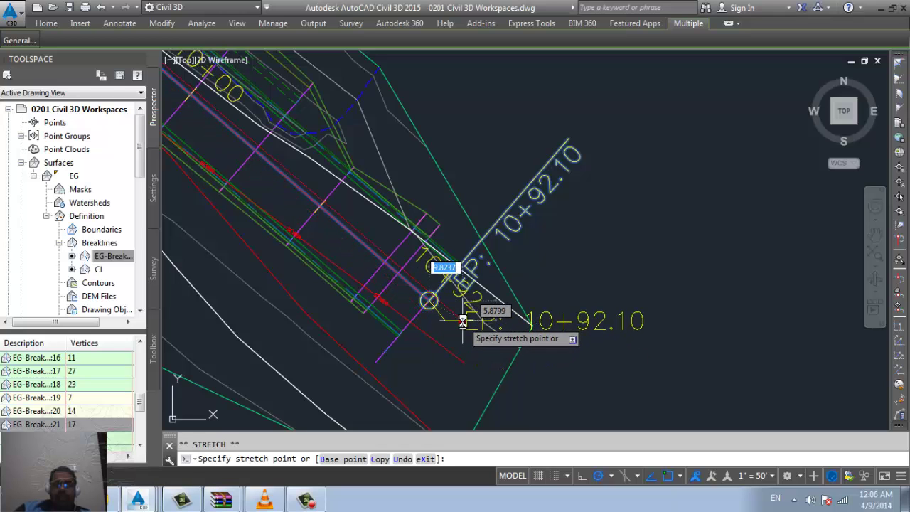
{"action": "scroll", "coordinate": [475, 314], "scroll_direction": "up", "scroll_amount": 3}
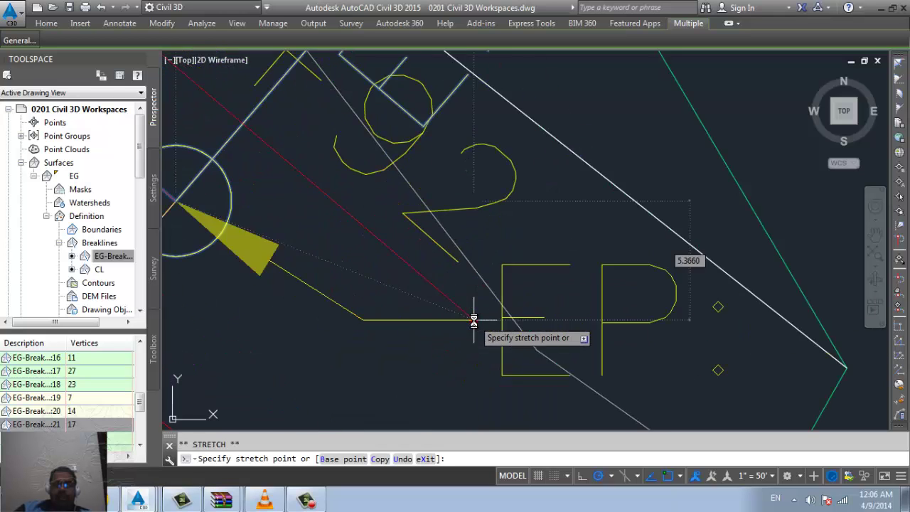
{"action": "scroll", "coordinate": [450, 290], "scroll_direction": "up", "scroll_amount": 2}
{"action": "scroll", "coordinate": [490, 377], "scroll_direction": "down", "scroll_amount": 2}
{"action": "scroll", "coordinate": [406, 265], "scroll_direction": "up", "scroll_amount": 1}
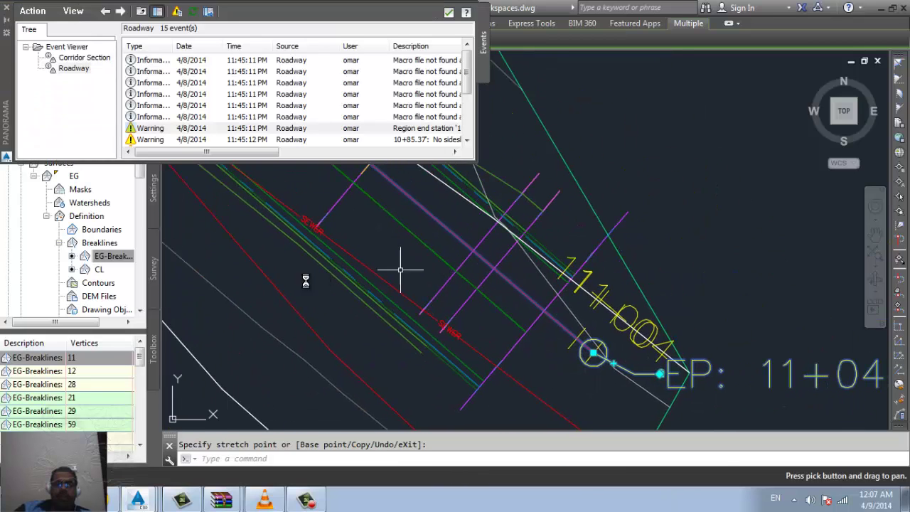
{"action": "left_click_drag", "start_coordinate": [143, 180], "coordinate": [142, 286]}
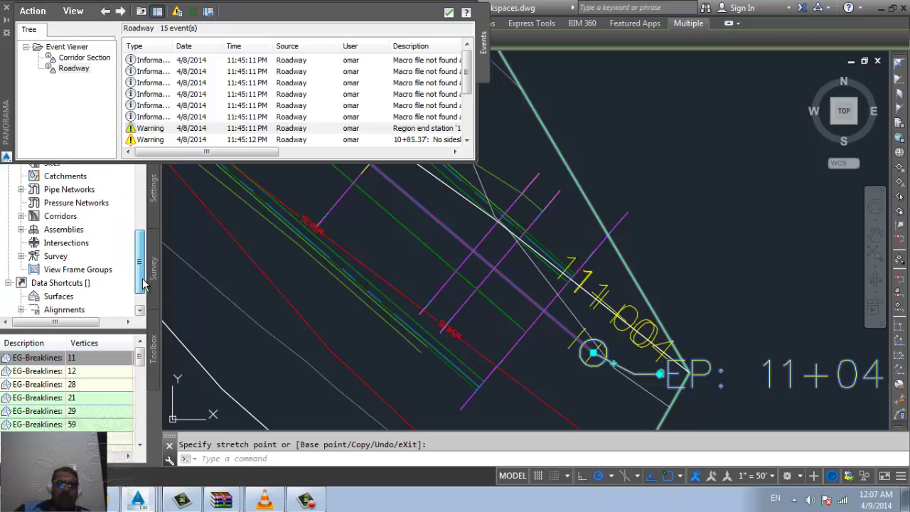
- Rebuild the Road 1 corridor from Prospector and close the Panorama event viewer
{"action": "left_click", "coordinate": [34, 219]}
{"action": "left_click", "coordinate": [22, 216]}
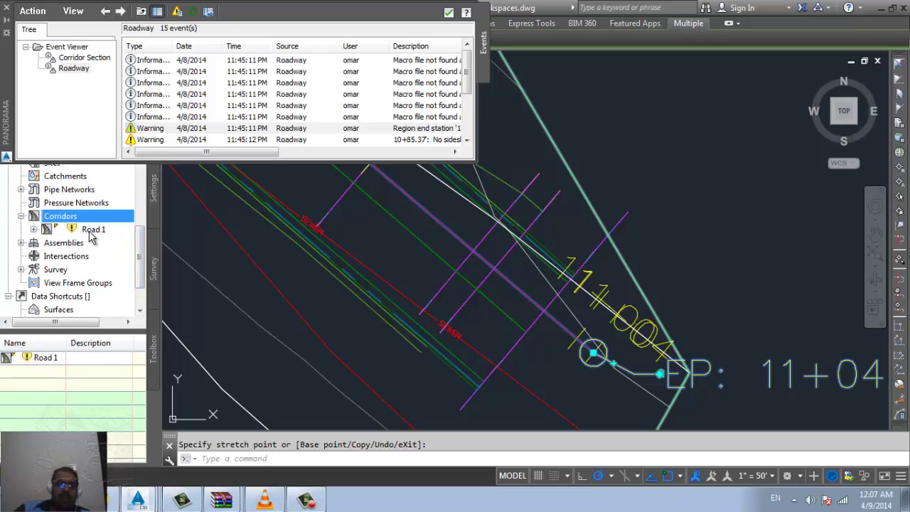
{"action": "left_click", "coordinate": [81, 235]}
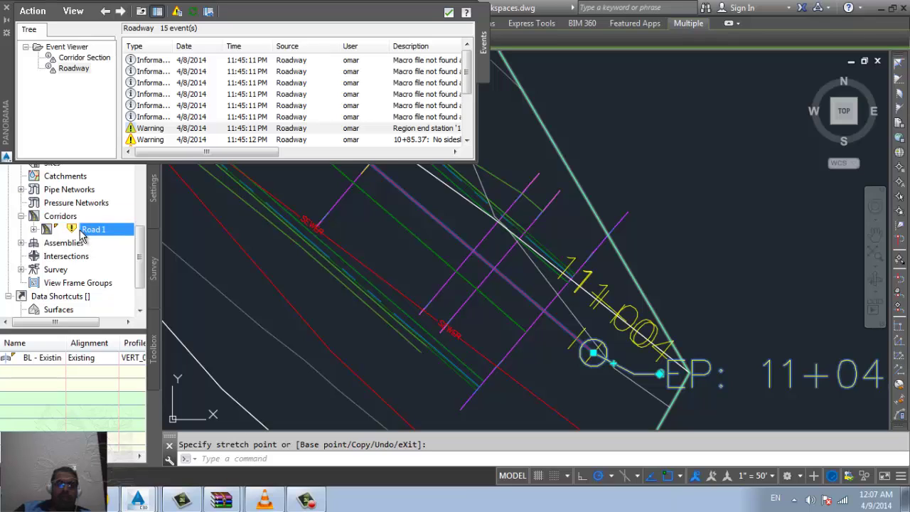
{"action": "right_click", "coordinate": [81, 236]}
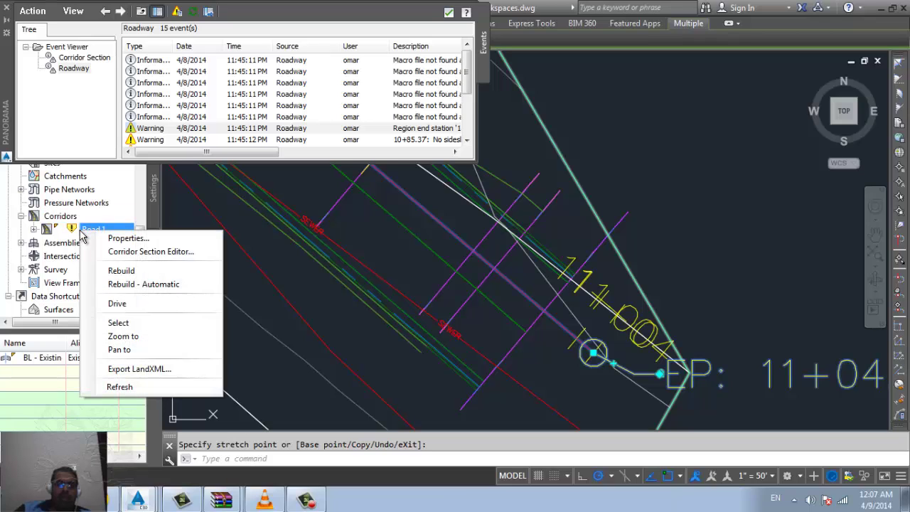
{"action": "left_click", "coordinate": [160, 284]}
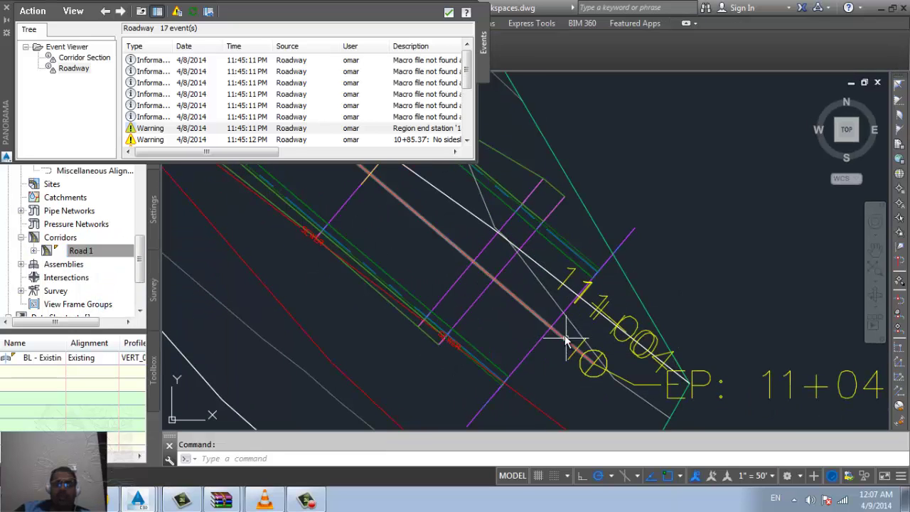
{"action": "left_click", "coordinate": [7, 12]}
{"action": "scroll", "coordinate": [473, 308], "scroll_direction": "down", "scroll_amount": 3}
- Zoom to the profile view and expand the Existing alignment's profiles to show EG and VERT_01
{"action": "scroll", "coordinate": [426, 339], "scroll_direction": "down", "scroll_amount": 3}
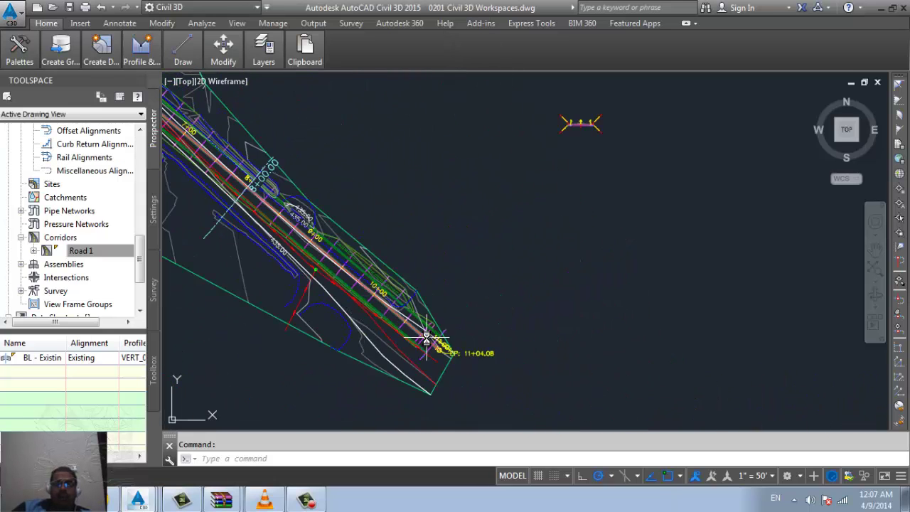
{"action": "scroll", "coordinate": [426, 340], "scroll_direction": "down", "scroll_amount": 2}
{"action": "scroll", "coordinate": [455, 297], "scroll_direction": "up", "scroll_amount": 3}
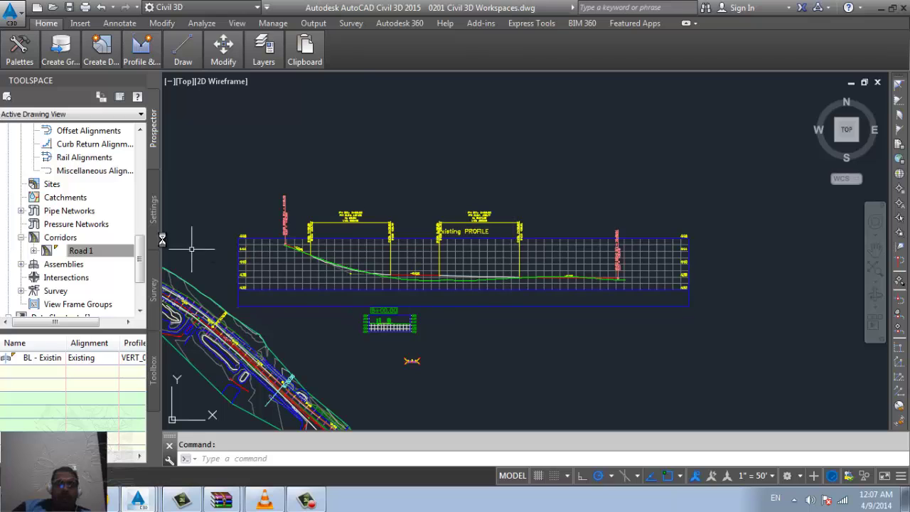
{"action": "left_click", "coordinate": [139, 259]}
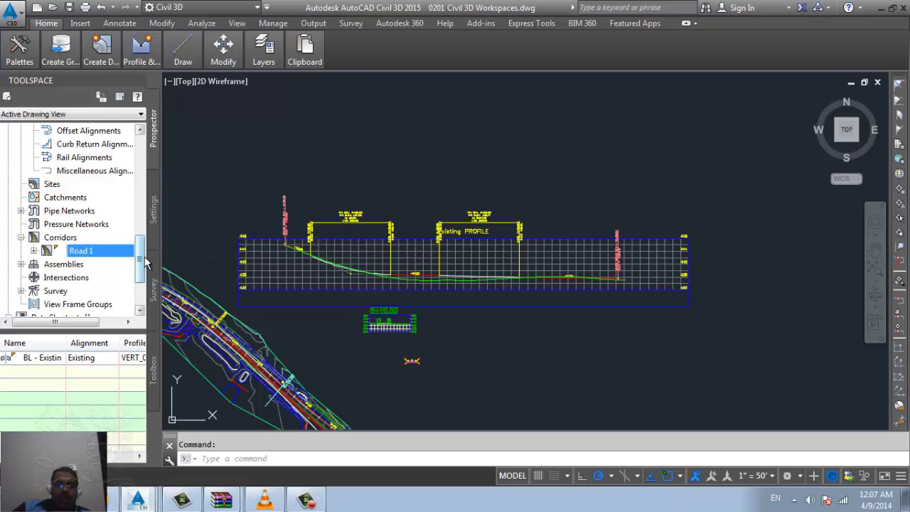
{"action": "left_click_drag", "start_coordinate": [144, 263], "coordinate": [145, 220]}
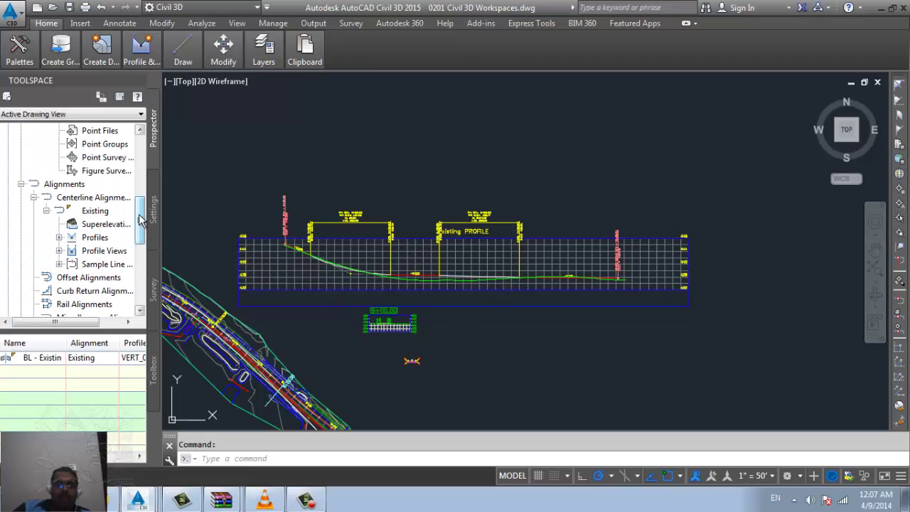
{"action": "left_click", "coordinate": [71, 239]}
{"action": "left_click", "coordinate": [61, 237]}
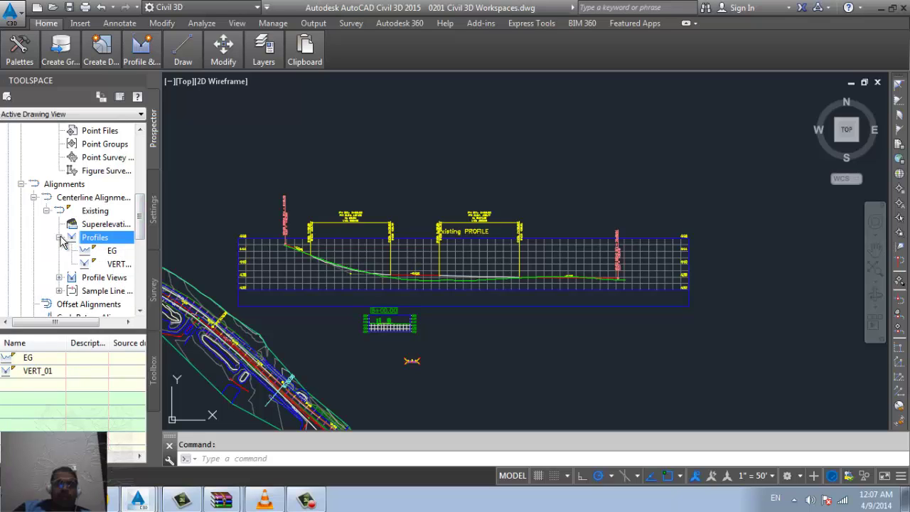
- Centre the profile view and corridor, then open the Layers panel and the workspace list
{"action": "scroll", "coordinate": [99, 189], "scroll_direction": "up", "scroll_amount": 5}
{"action": "scroll", "coordinate": [100, 187], "scroll_direction": "up", "scroll_amount": 2}
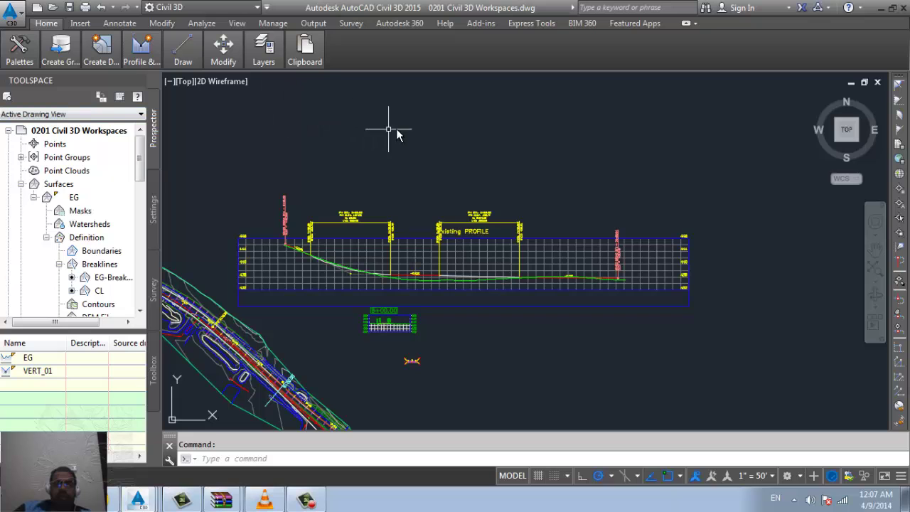
{"action": "middle_click_drag", "start_coordinate": [626, 279], "coordinate": [675, 233]}
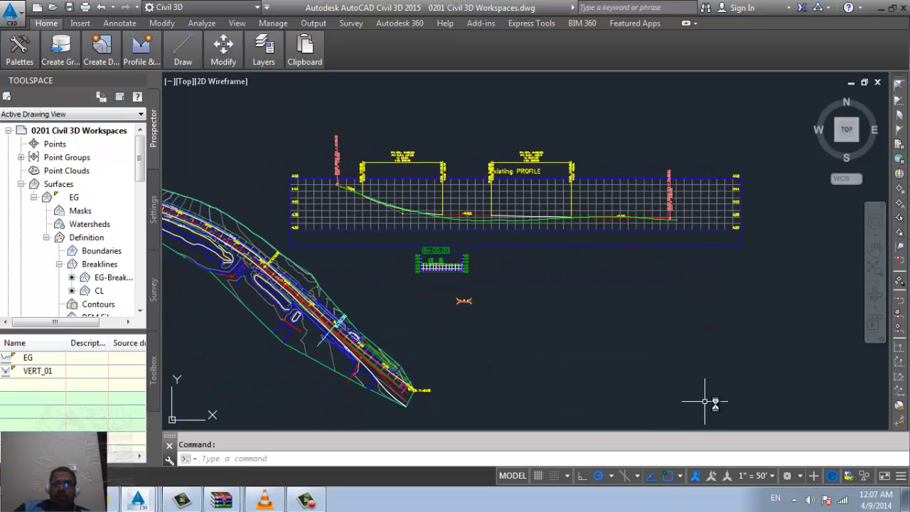
{"action": "left_click", "coordinate": [260, 47]}
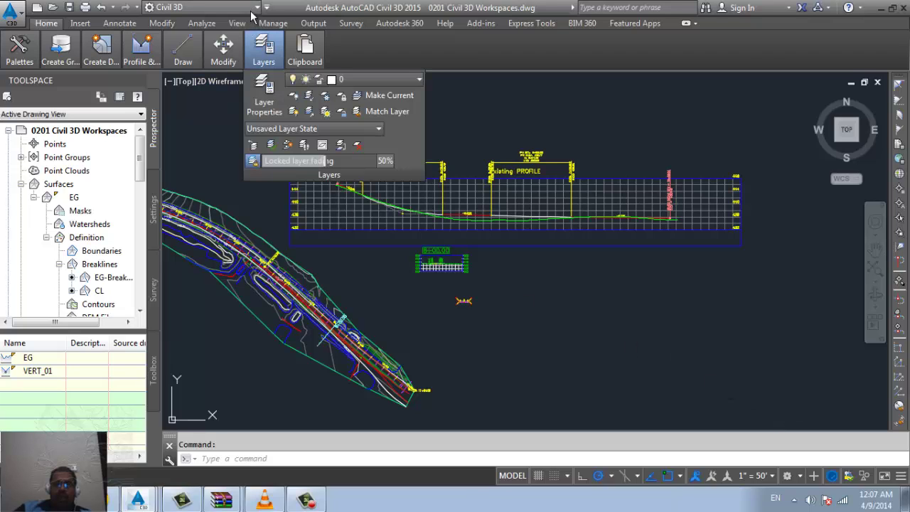
{"action": "left_click", "coordinate": [255, 8]}
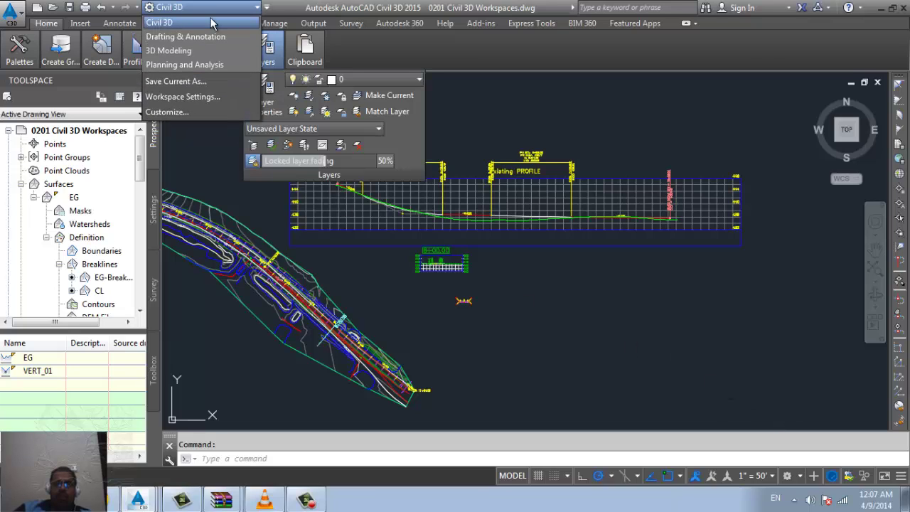
- Choose the 3D Modeling workspace
{"action": "left_click", "coordinate": [182, 51]}
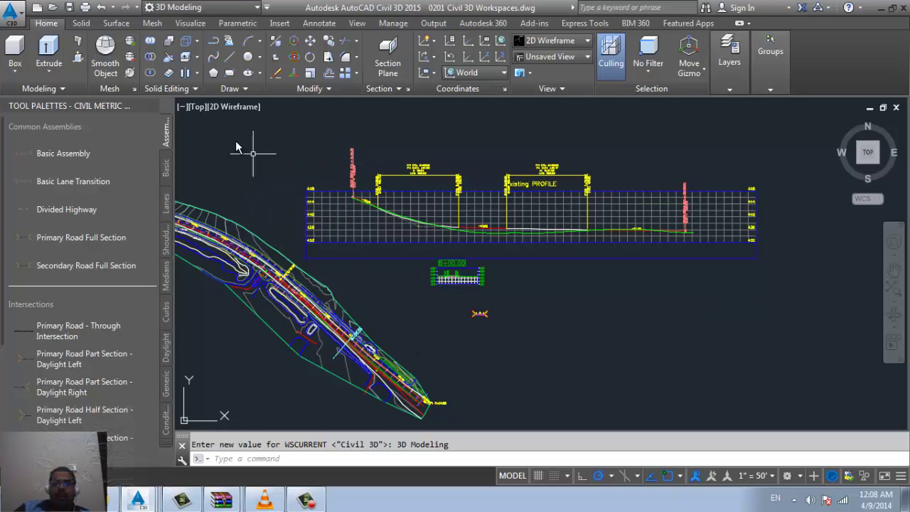
{"action": "left_click", "coordinate": [249, 7]}
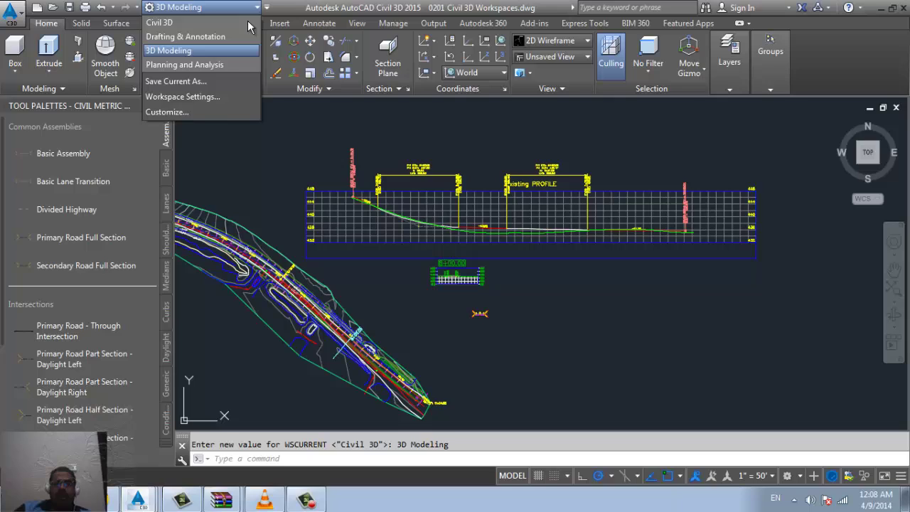
{"action": "left_click", "coordinate": [215, 112]}
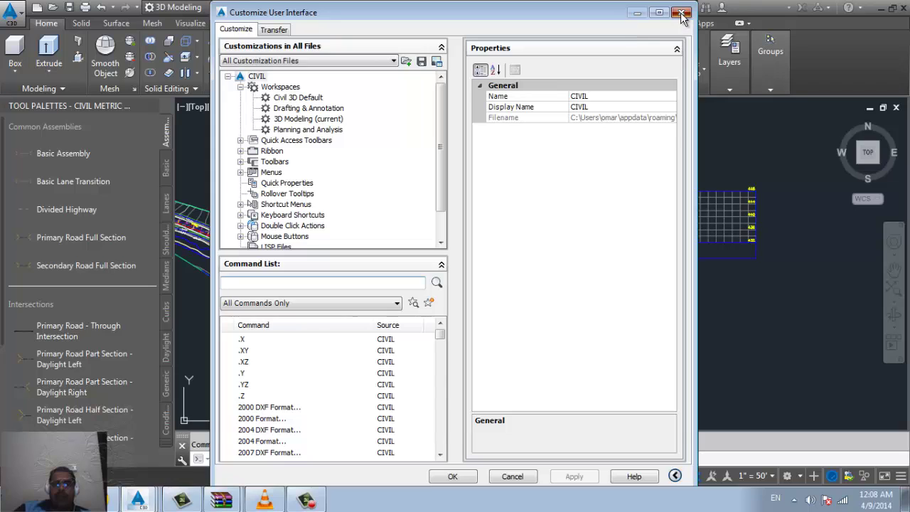
{"action": "left_click", "coordinate": [681, 12]}
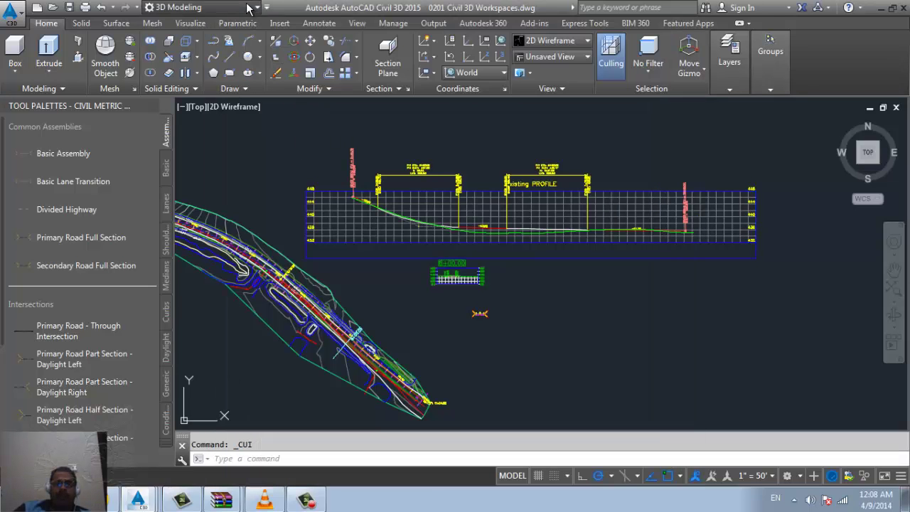
{"action": "left_click", "coordinate": [256, 7]}
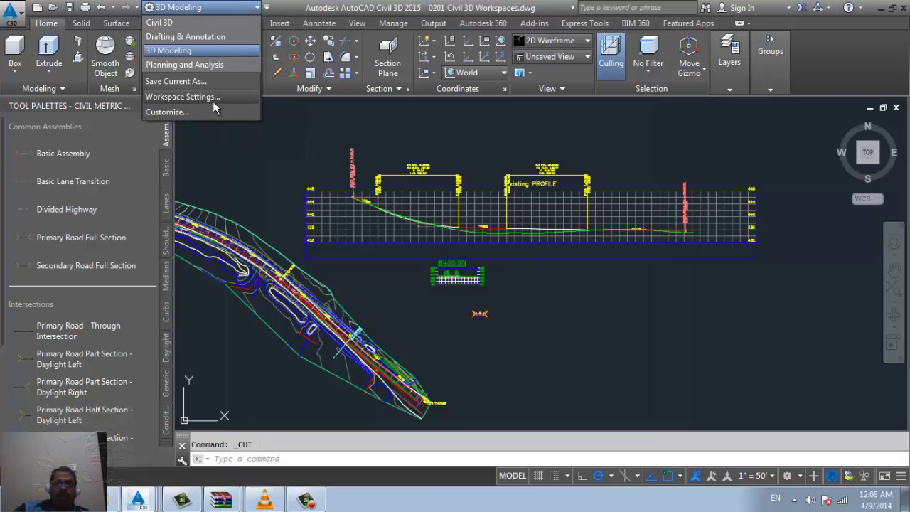
{"action": "left_click", "coordinate": [215, 98]}
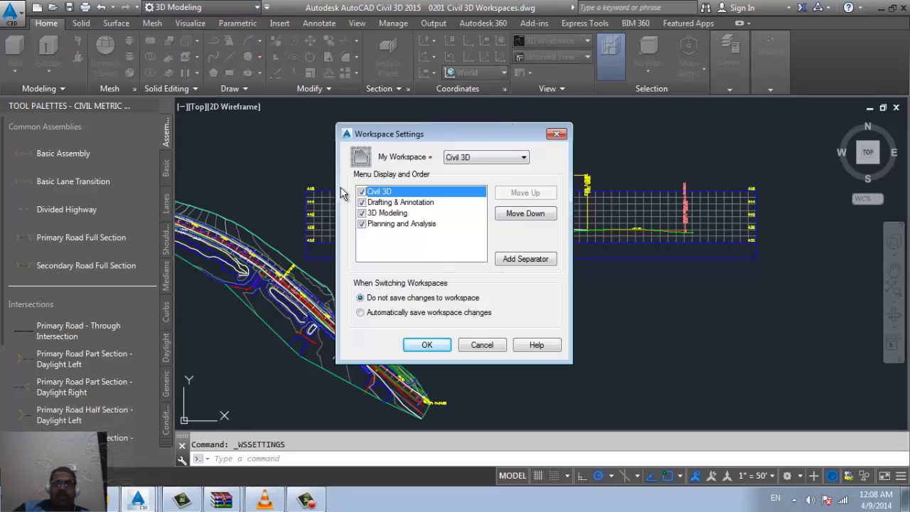
{"action": "left_click", "coordinate": [533, 215]}
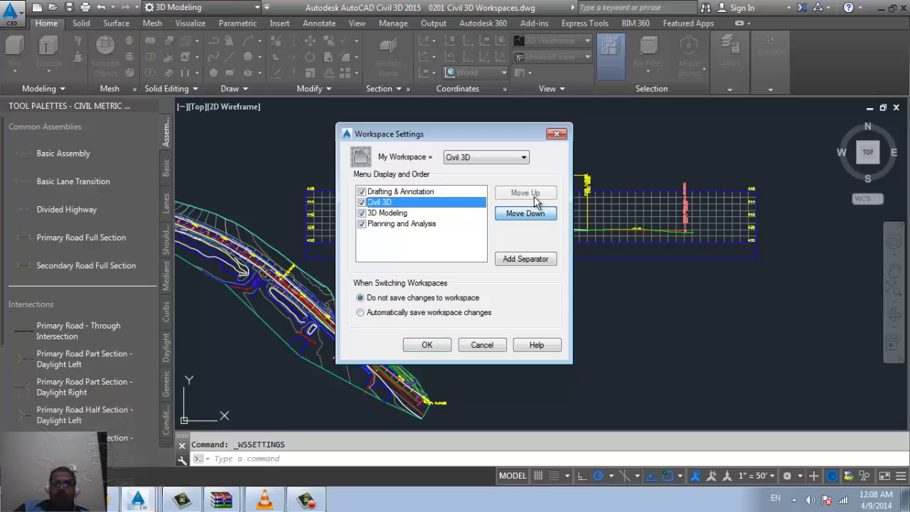
{"action": "left_click", "coordinate": [524, 192]}
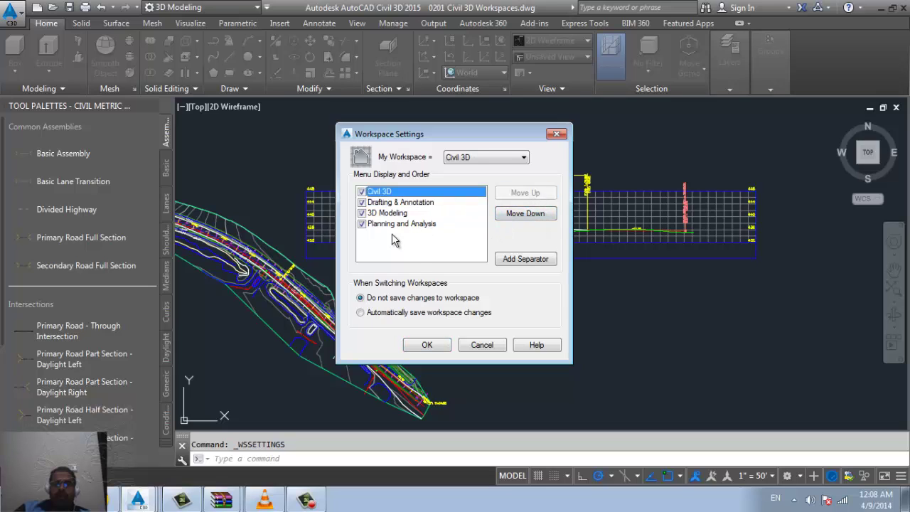
{"action": "left_click", "coordinate": [474, 159]}
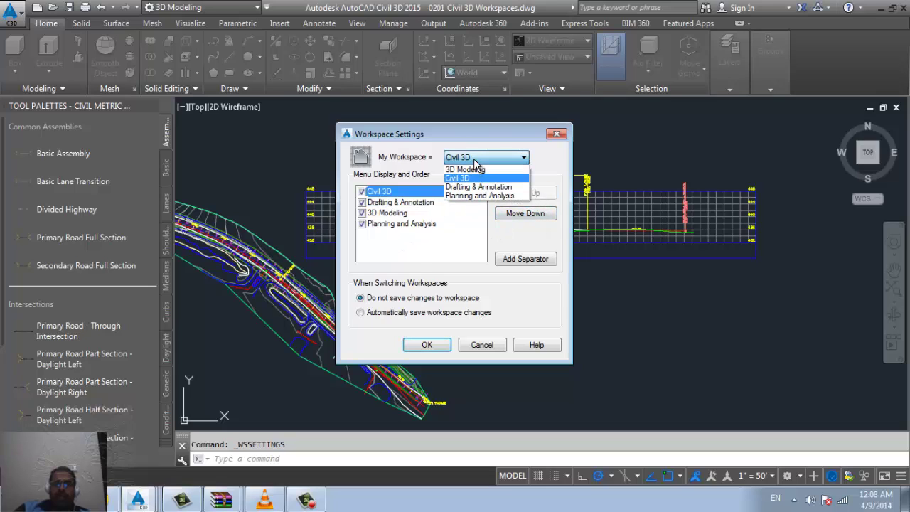
{"action": "left_click", "coordinate": [474, 159]}
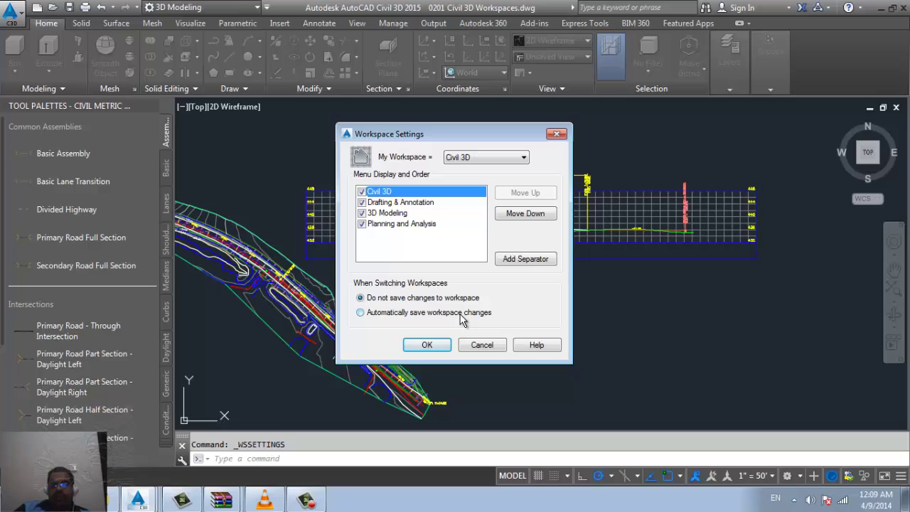
{"action": "left_click", "coordinate": [481, 345]}
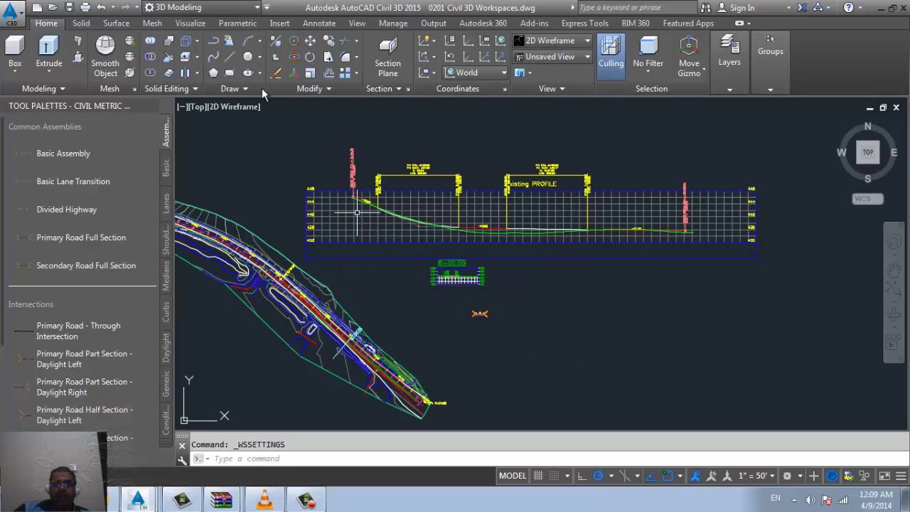
- Start saving the current workspace under a new name, then cancel the Save Workspace dialog
{"action": "left_click", "coordinate": [249, 7]}
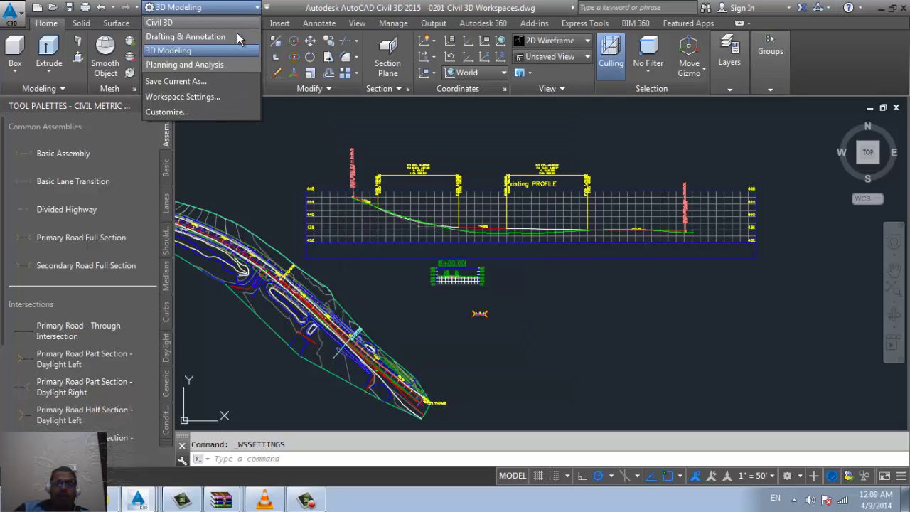
{"action": "left_click", "coordinate": [199, 82]}
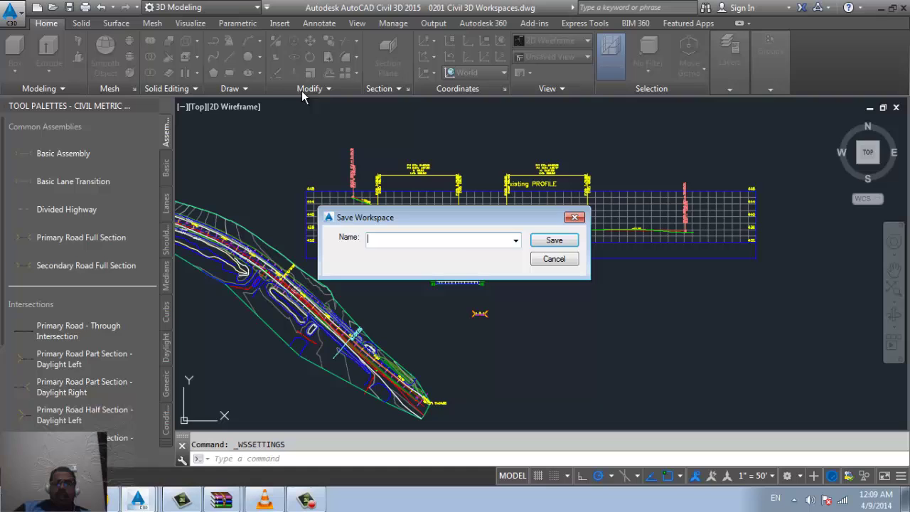
{"action": "left_click", "coordinate": [549, 262]}
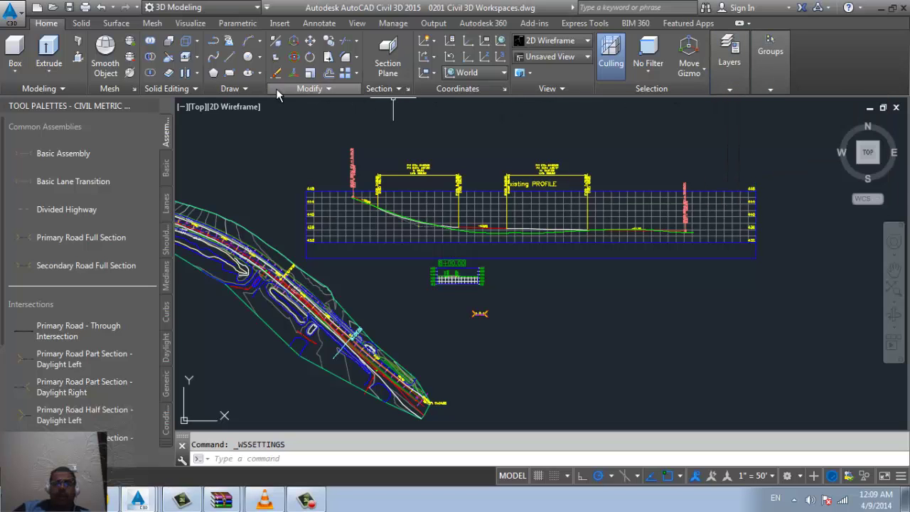
- Switch back to the Civil 3D workspace and show the Insert ribbon tools
{"action": "left_click", "coordinate": [197, 8]}
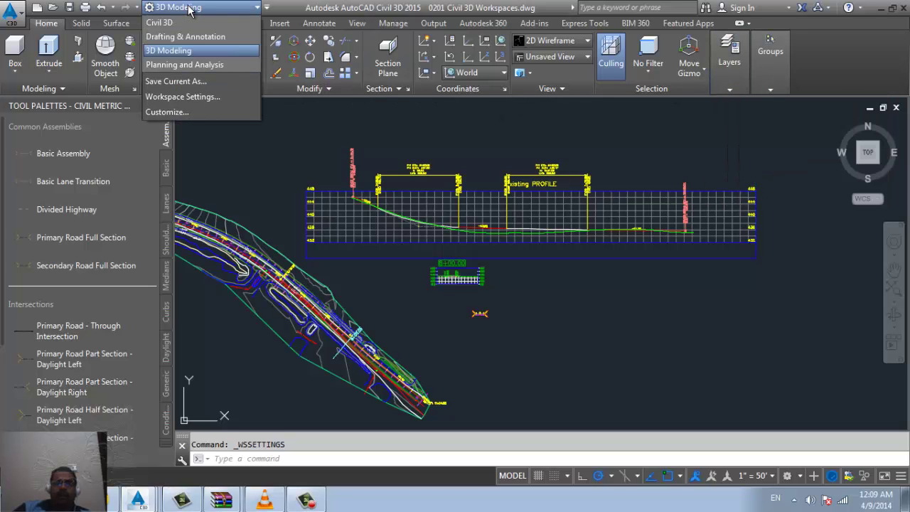
{"action": "left_click", "coordinate": [185, 22]}
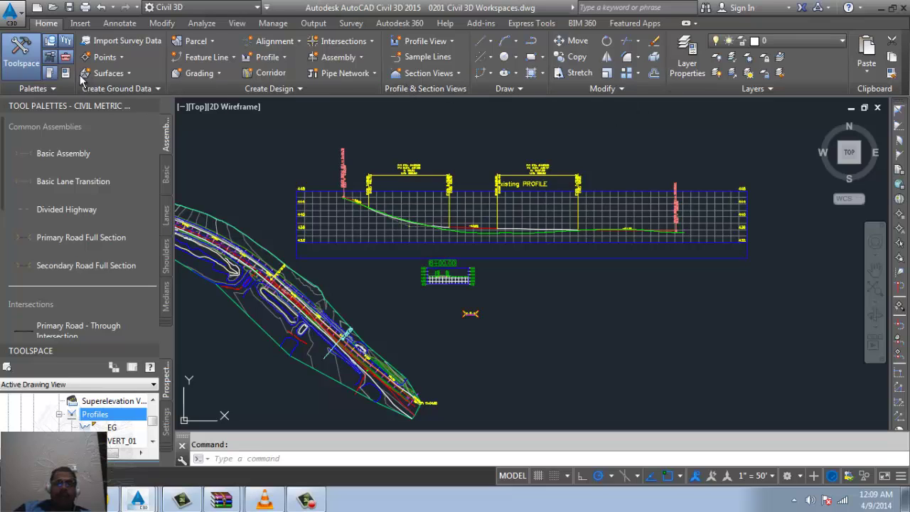
{"action": "left_click", "coordinate": [81, 24]}
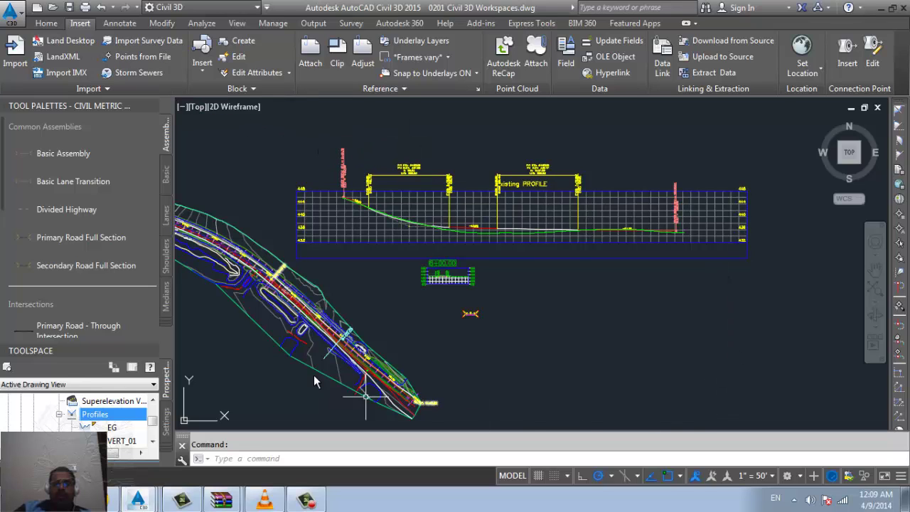
- Check the Annotate tools, pan the profile view to the centre, then show the Modify tools
{"action": "left_click", "coordinate": [118, 24]}
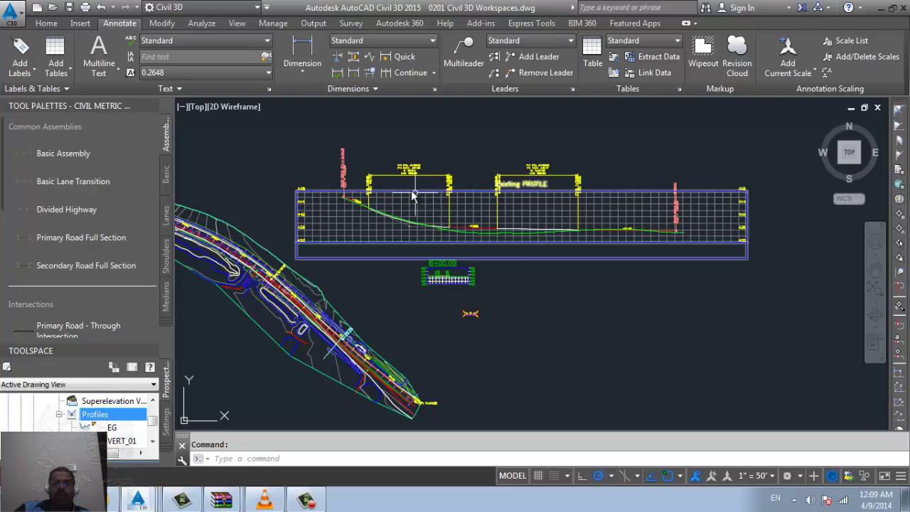
{"action": "mouse_move", "coordinate": [409, 190]}
{"action": "middle_mouse_down"}
{"action": "mouse_move", "coordinate": [430, 329]}
{"action": "mouse_move", "coordinate": [412, 370]}
{"action": "middle_mouse_up"}
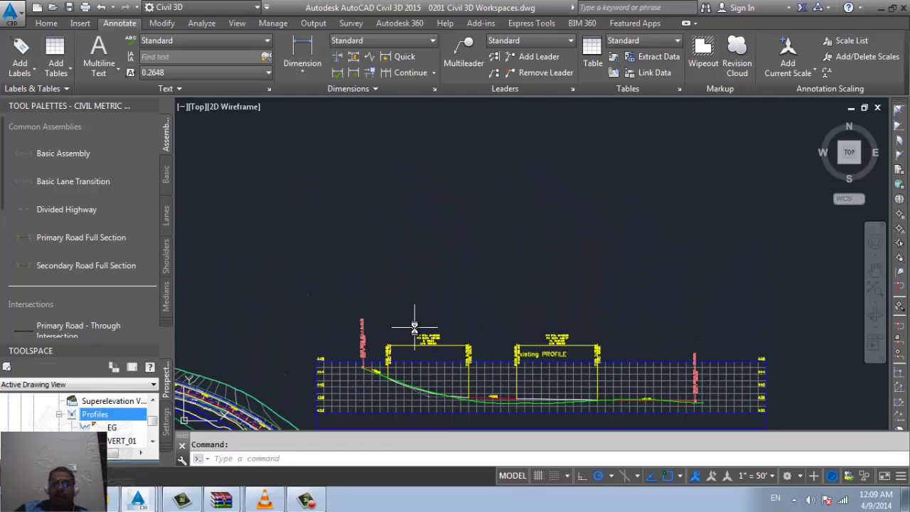
{"action": "middle_click_drag", "start_coordinate": [623, 319], "coordinate": [449, 305]}
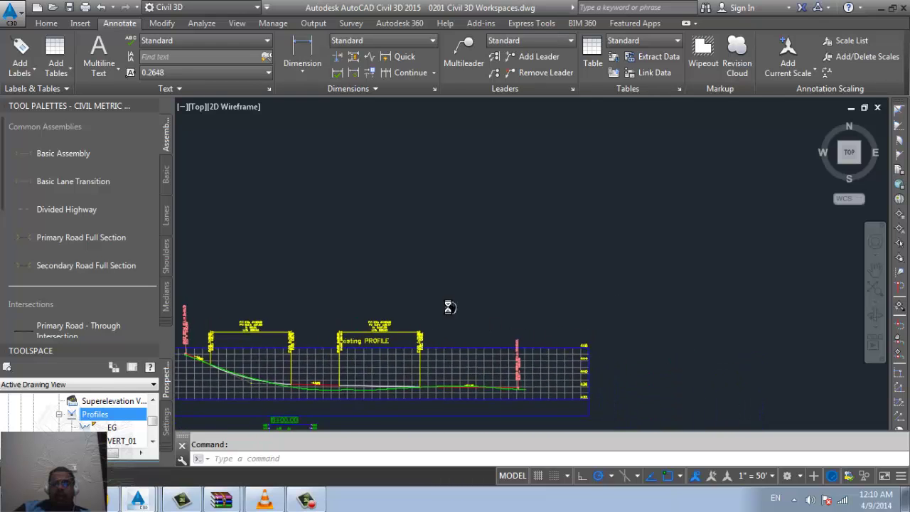
{"action": "middle_click_drag", "start_coordinate": [337, 228], "coordinate": [437, 195]}
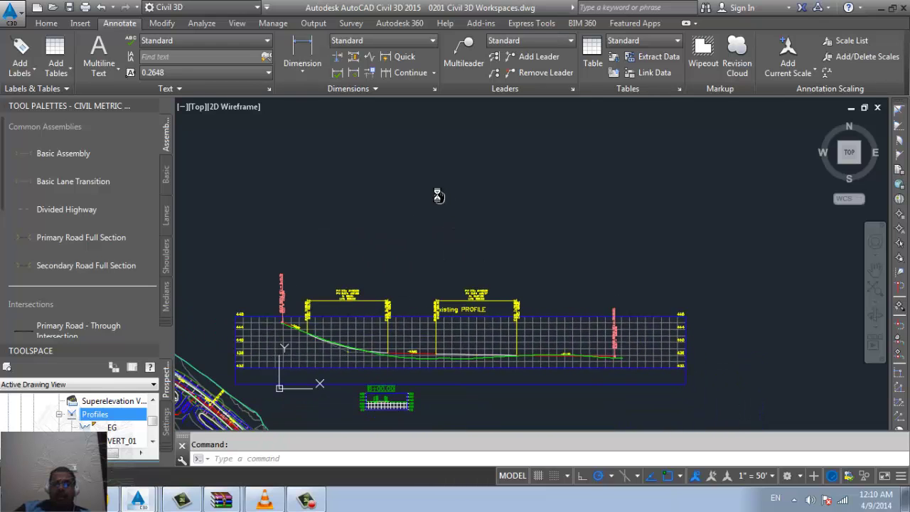
{"action": "left_click", "coordinate": [160, 23]}
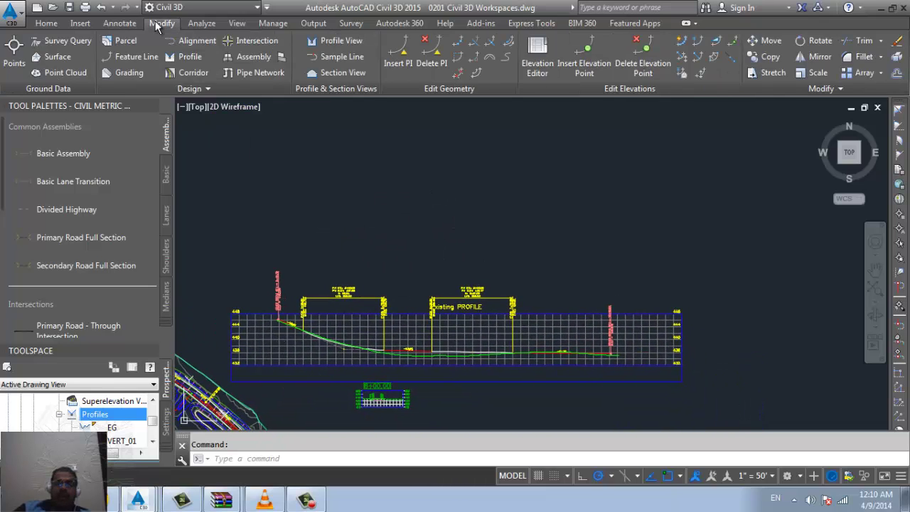
- Look over the Analyze ribbon tools, then switch to the View tools
{"action": "left_click", "coordinate": [201, 24]}
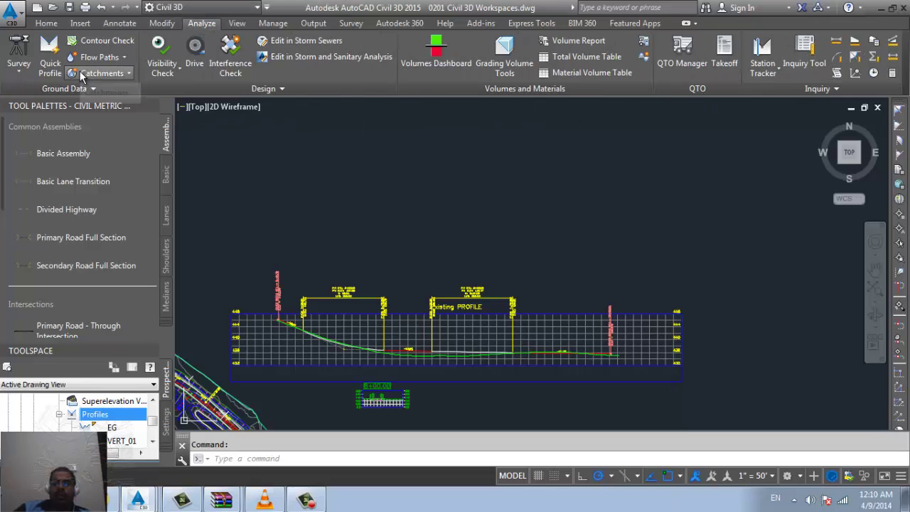
{"action": "left_click", "coordinate": [236, 25]}
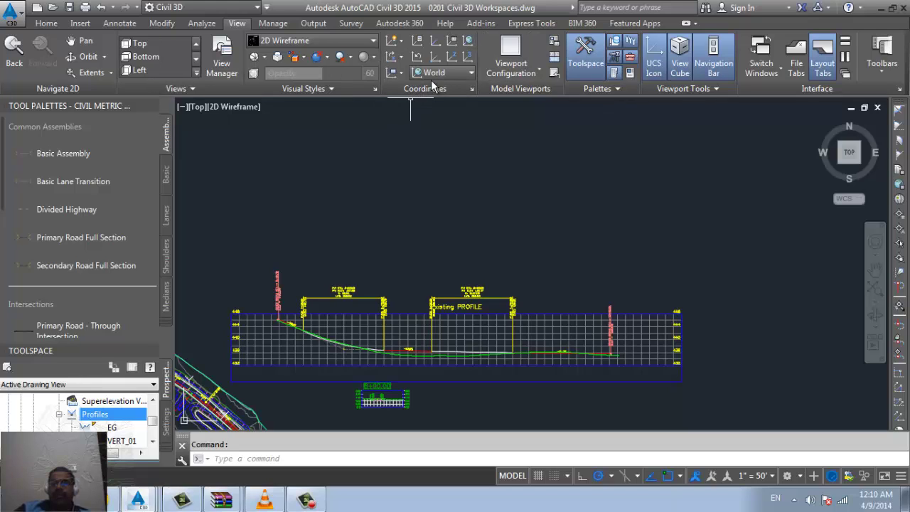
- Check the open drawings, show the Output ribbon tab, and pan the plan alignment and profile view into sight
{"action": "left_click", "coordinate": [769, 76]}
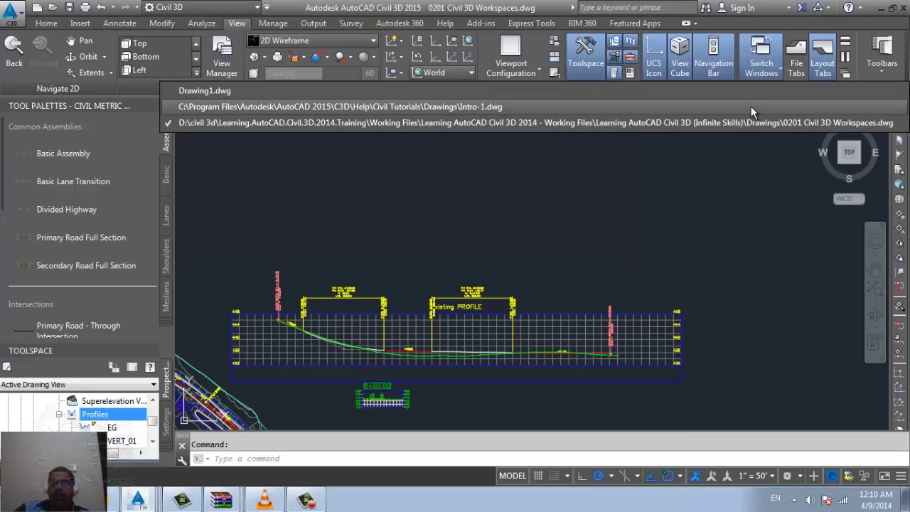
{"action": "left_click", "coordinate": [272, 22]}
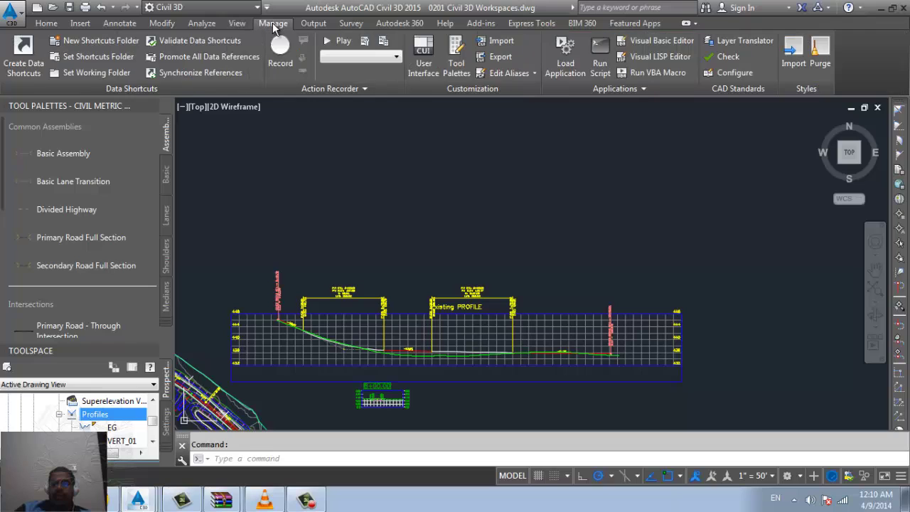
{"action": "left_click", "coordinate": [305, 25]}
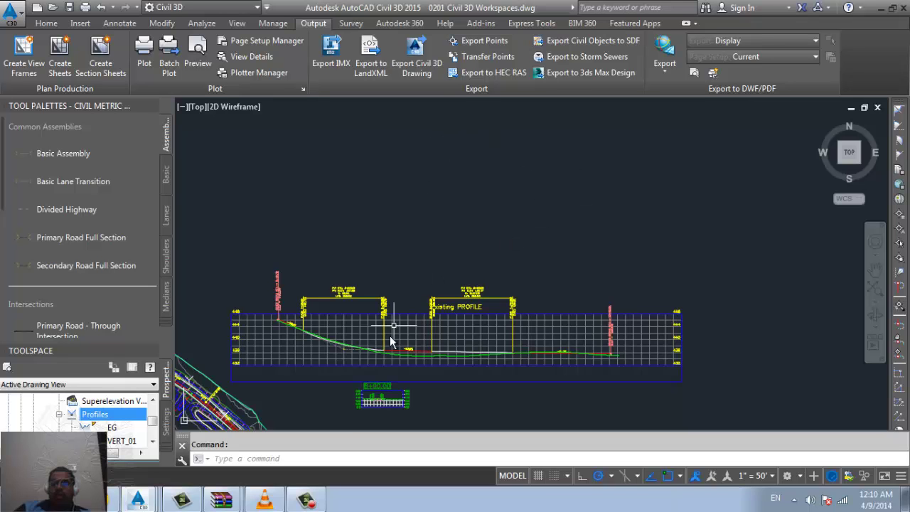
{"action": "middle_click_drag", "start_coordinate": [390, 341], "coordinate": [524, 240]}
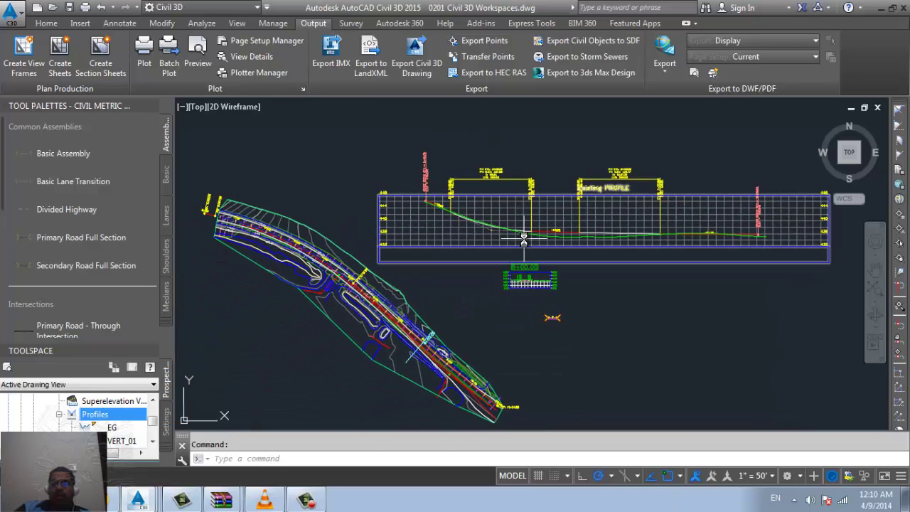